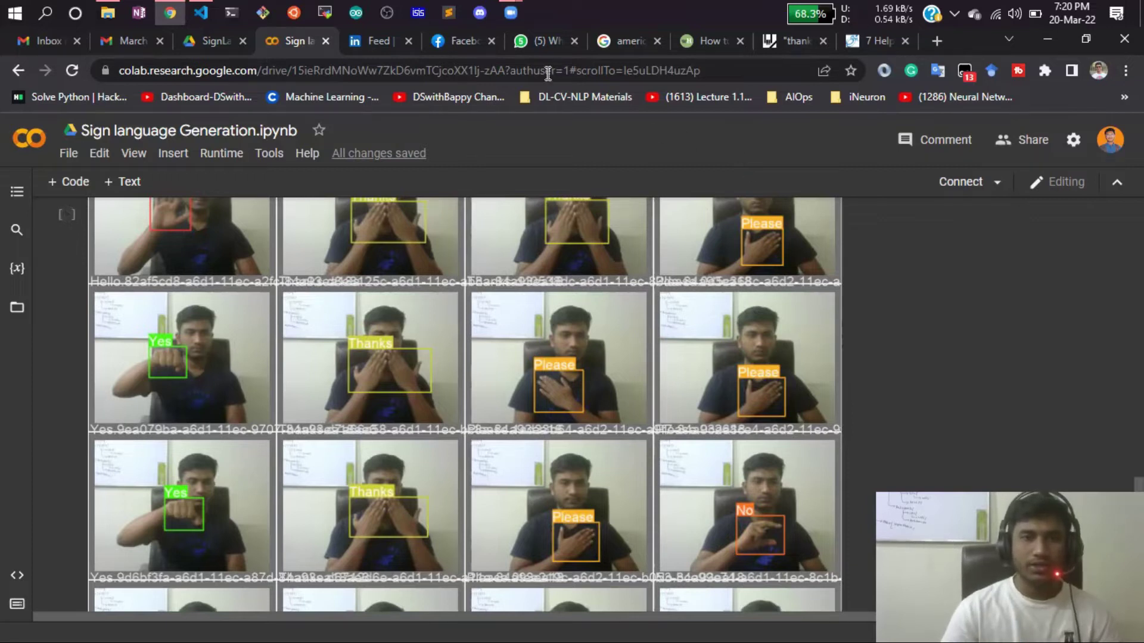
scroll(115, 341, up, 1)
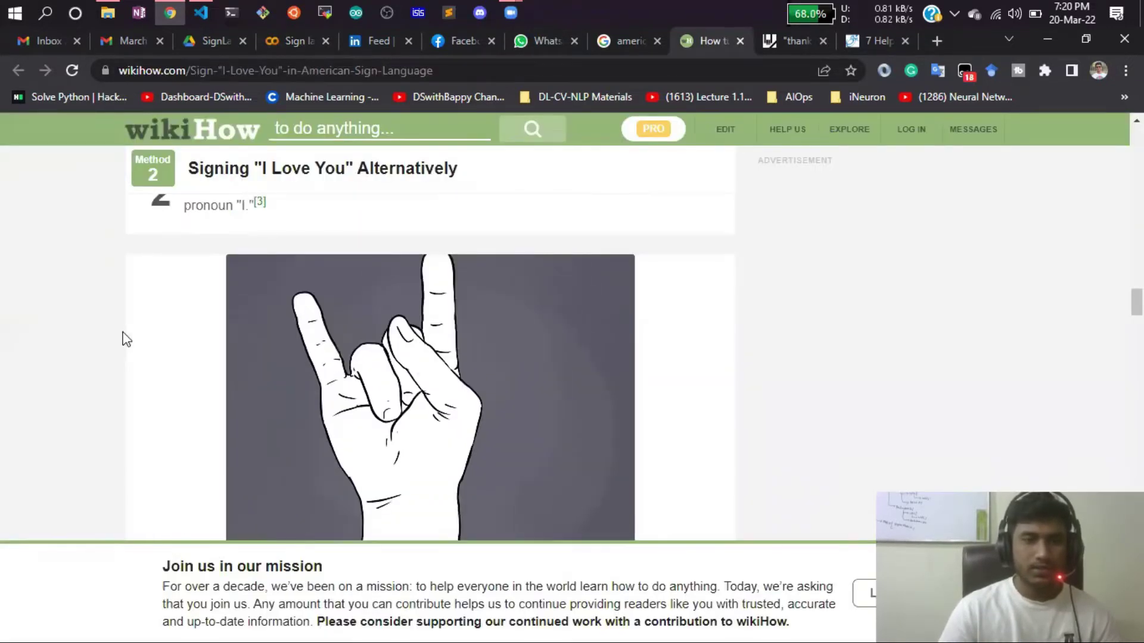
scroll(80, 373, up, 1)
scroll(80, 373, down, 1)
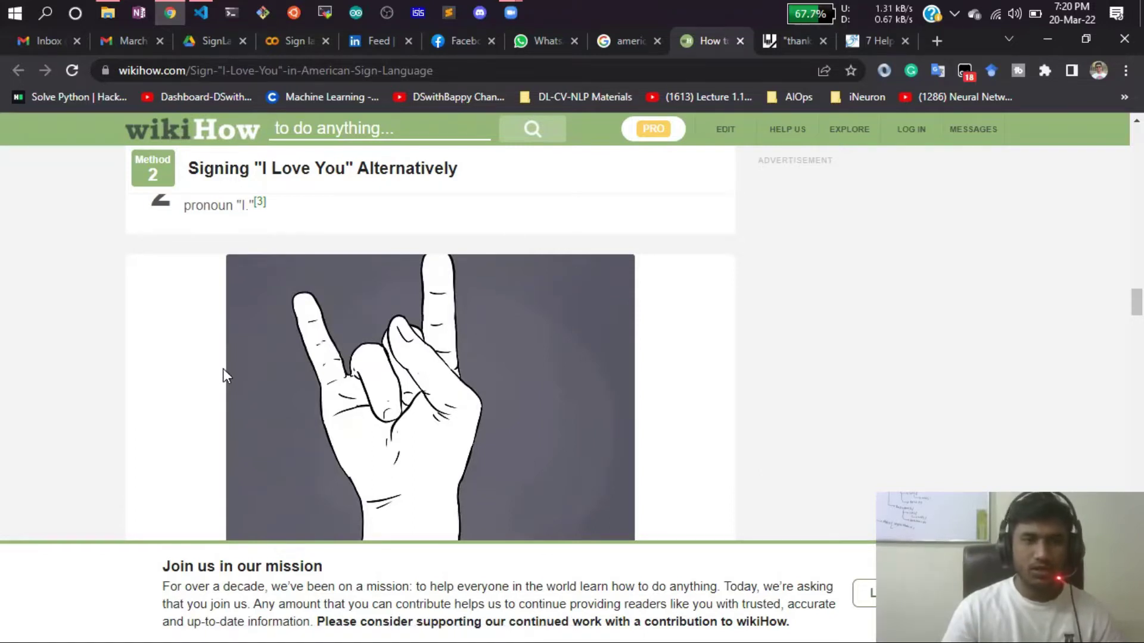
Step: Look over Lifeprint's "thank you" sign photos, then bring up the Rick Hansen ASL signs article
click(776, 43)
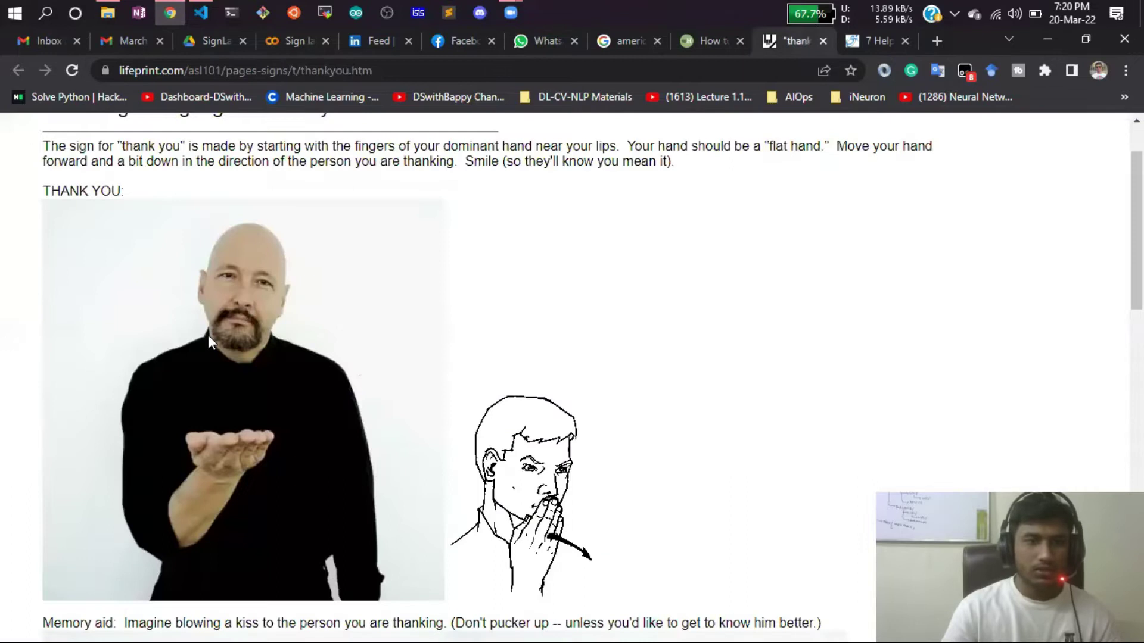
scroll(341, 433, down, 1)
scroll(341, 433, down, 1)
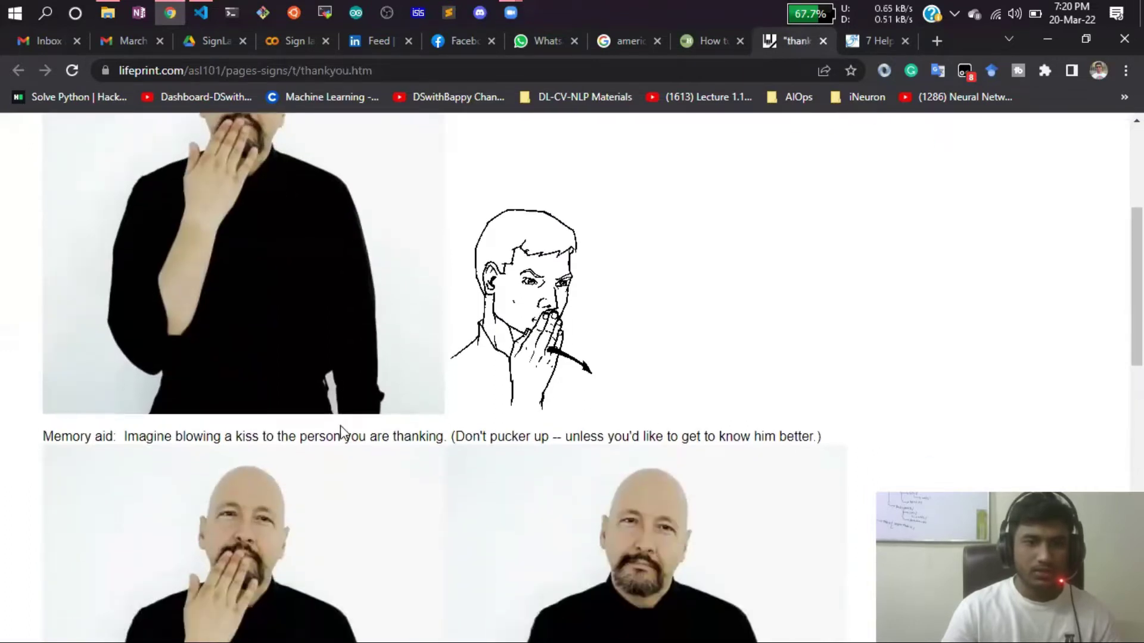
scroll(341, 432, down, 2)
scroll(341, 432, up, 2)
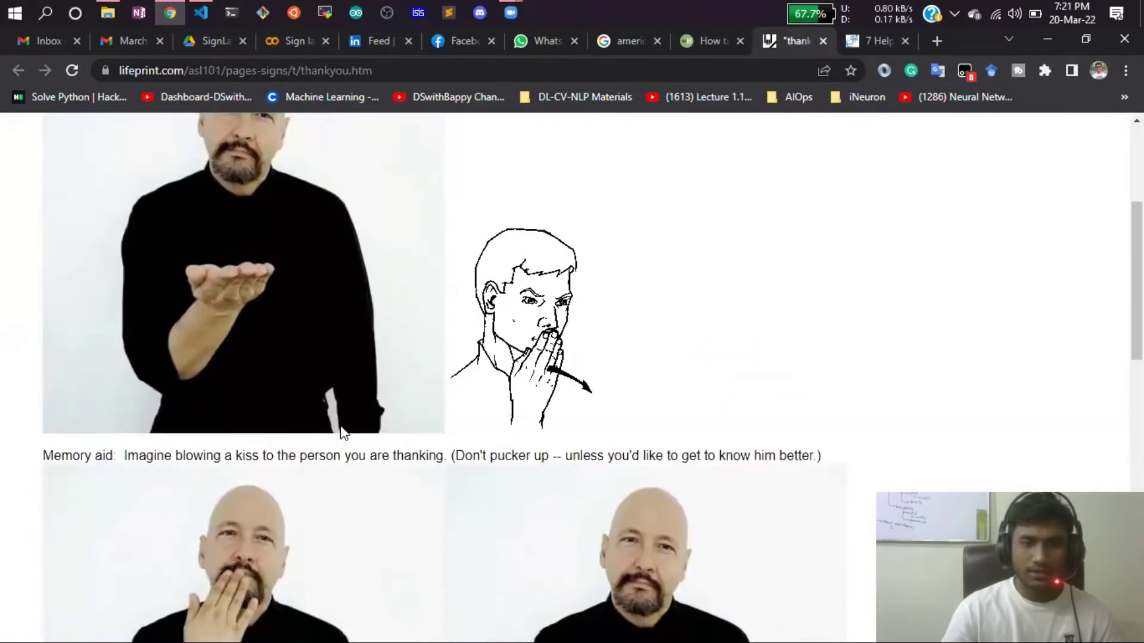
scroll(341, 433, up, 2)
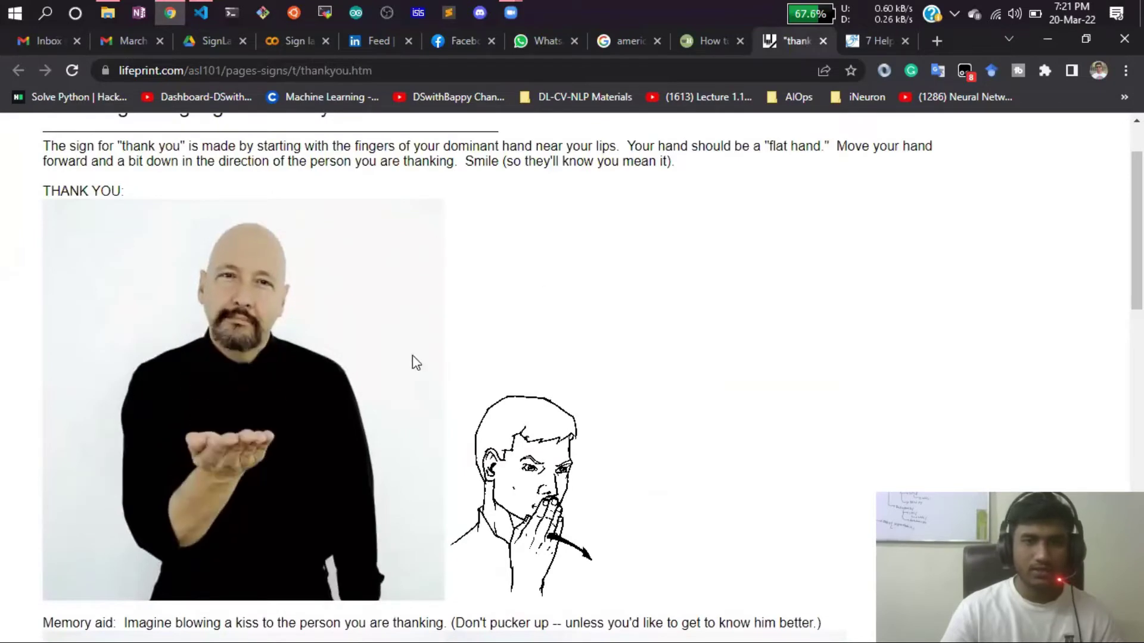
click(874, 40)
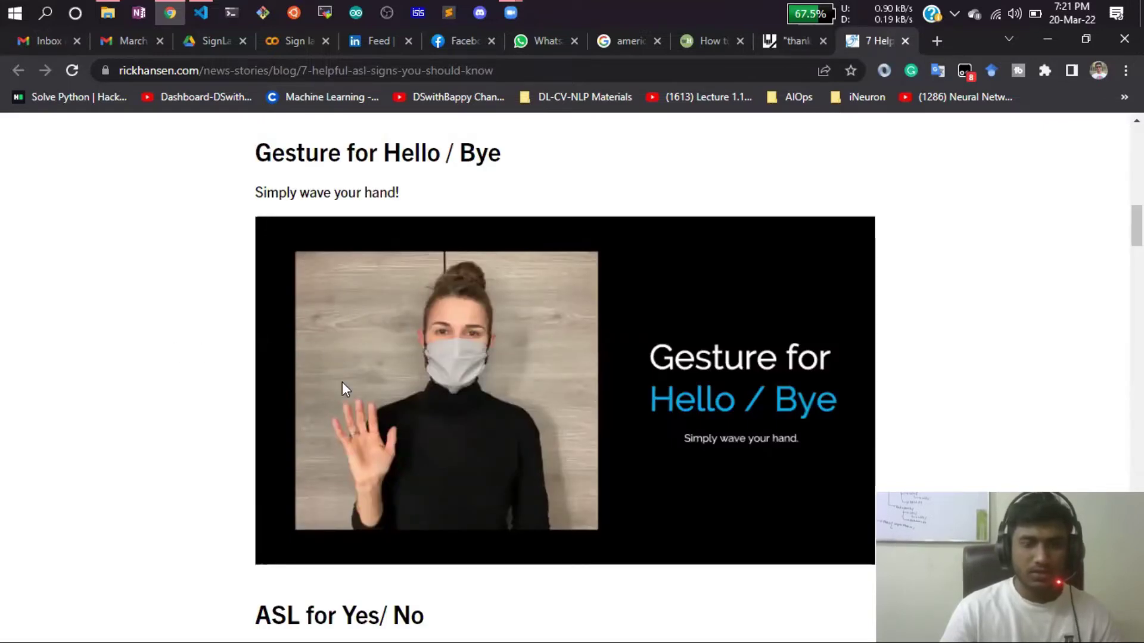
scroll(235, 406, down, 4)
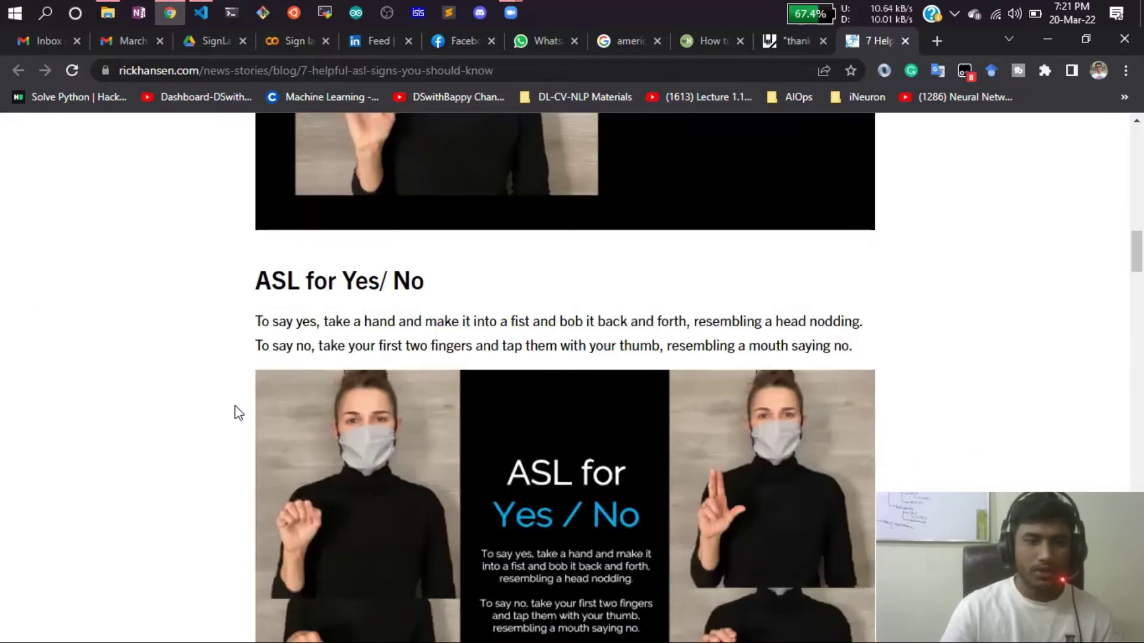
scroll(235, 412, down, 3)
scroll(235, 411, up, 1)
scroll(235, 411, up, 1)
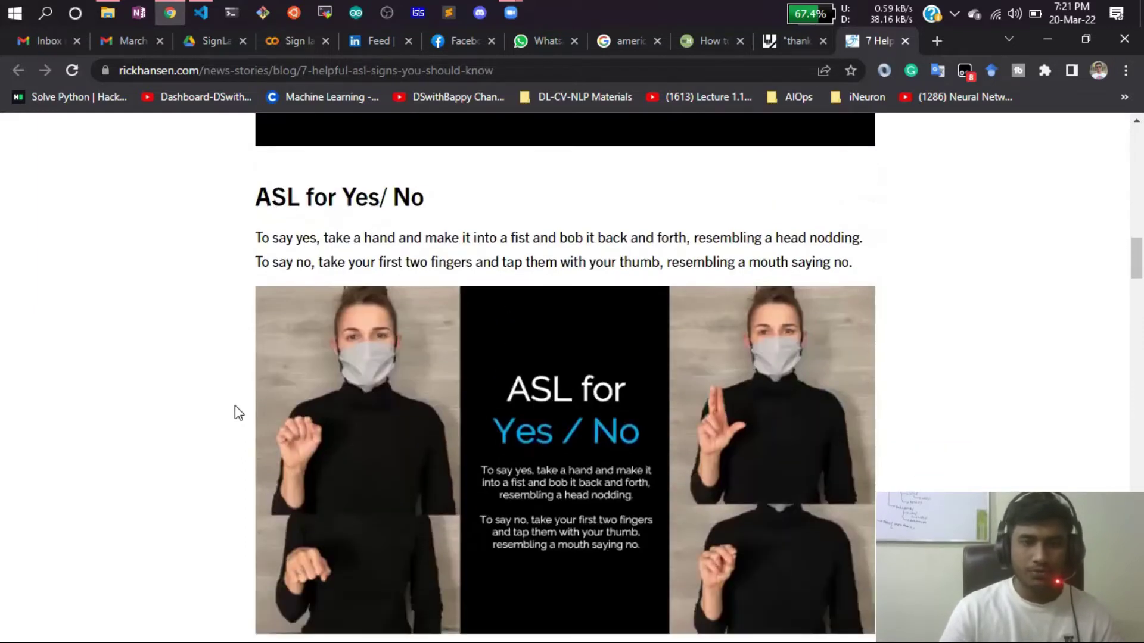
scroll(237, 411, up, 1)
scroll(237, 412, up, 2)
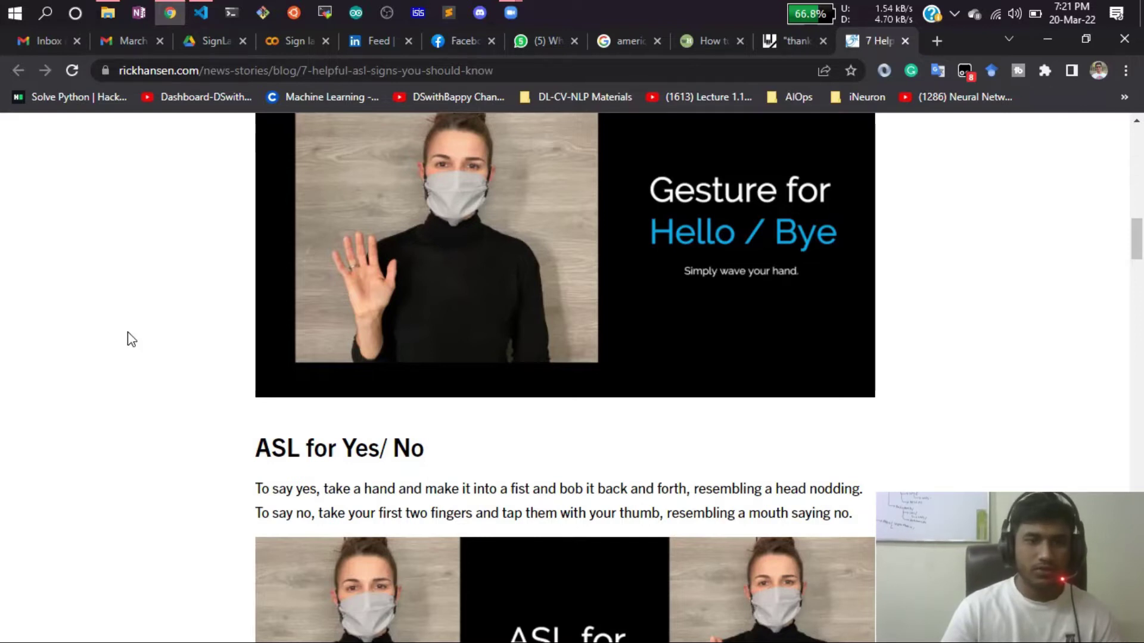
Step: Step back two browser tabs to the wikiHow "I Love You" sign guide
key(ctrl+shift+Tab)
scroll(127, 331, up, 2)
scroll(128, 332, up, 3)
scroll(127, 331, up, 3)
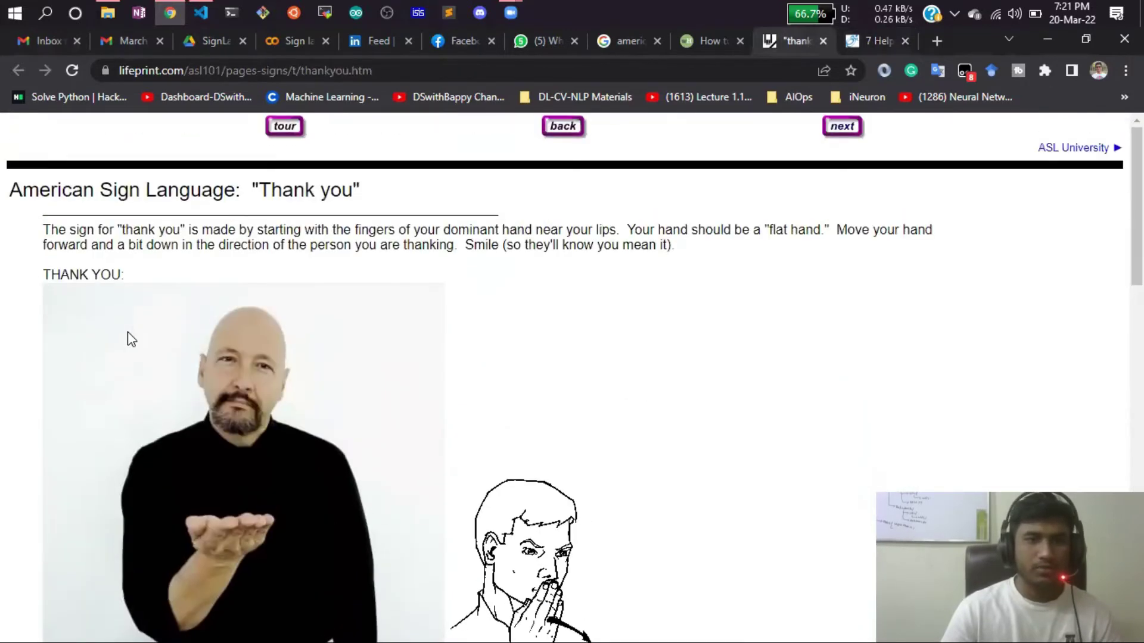
key(ctrl+shift+Tab)
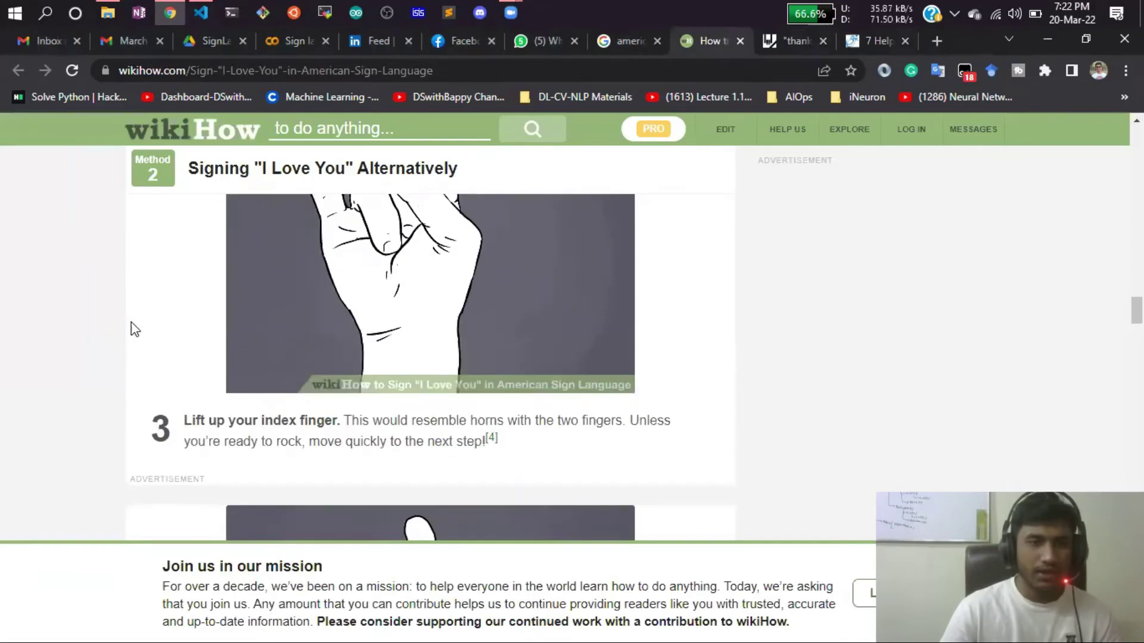
scroll(131, 330, up, 2)
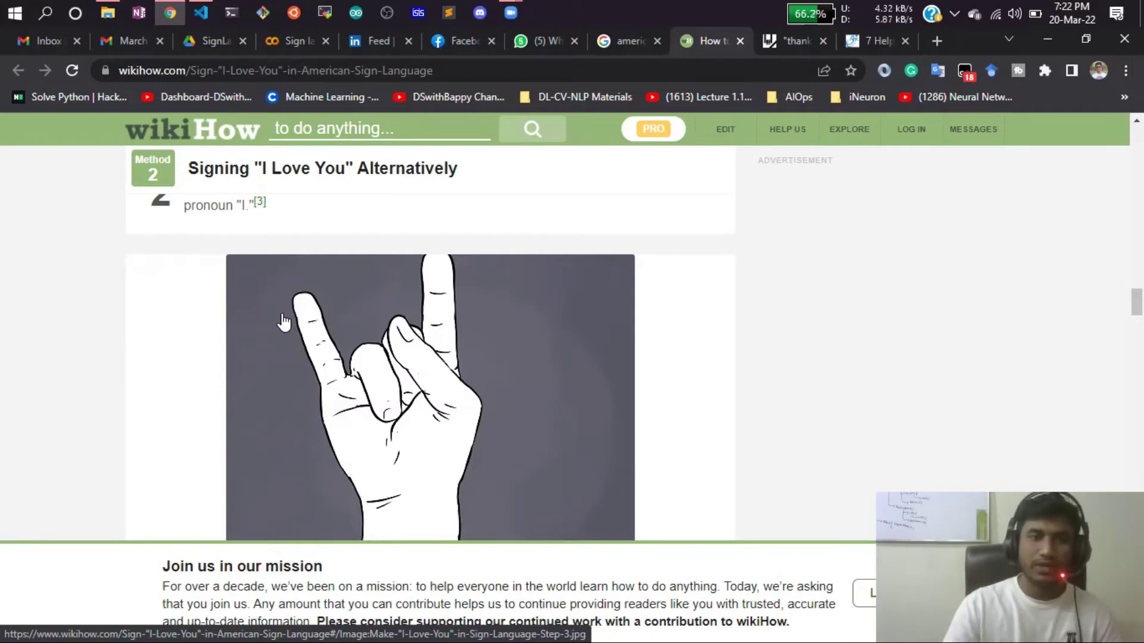
Step: Switch to the Colab notebook's ground-truth training image grid with Hello, Thanks, Please, Yes, No boxes
click(291, 39)
scroll(246, 392, up, 1)
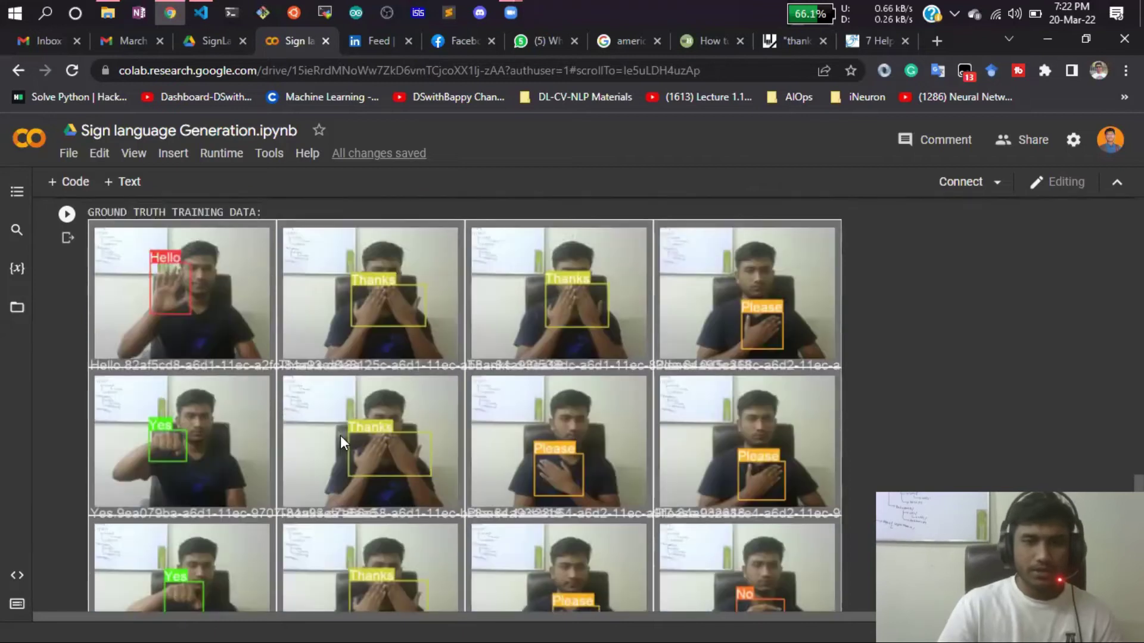
scroll(341, 435, down, 1)
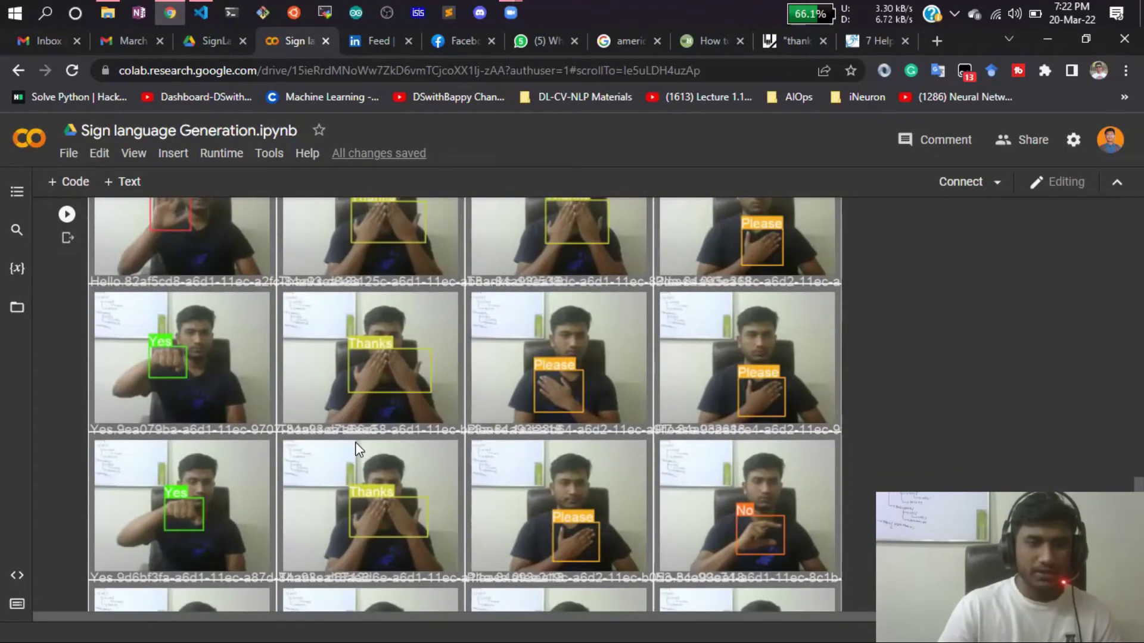